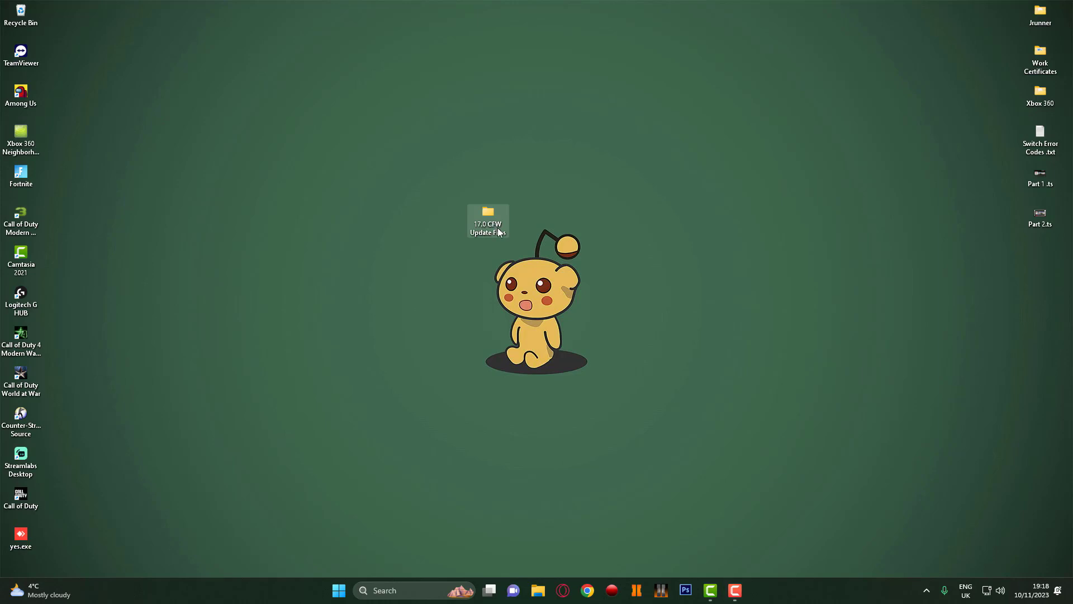
# - Examine the contents of the 17.0 Update Files, Atmosphere and Hekate folders inside the 17.0 CFW Update Files folder
pyautogui.doubleClick(495, 229)
pyautogui.moveTo(371, 7); pyautogui.dragTo(665, 118)
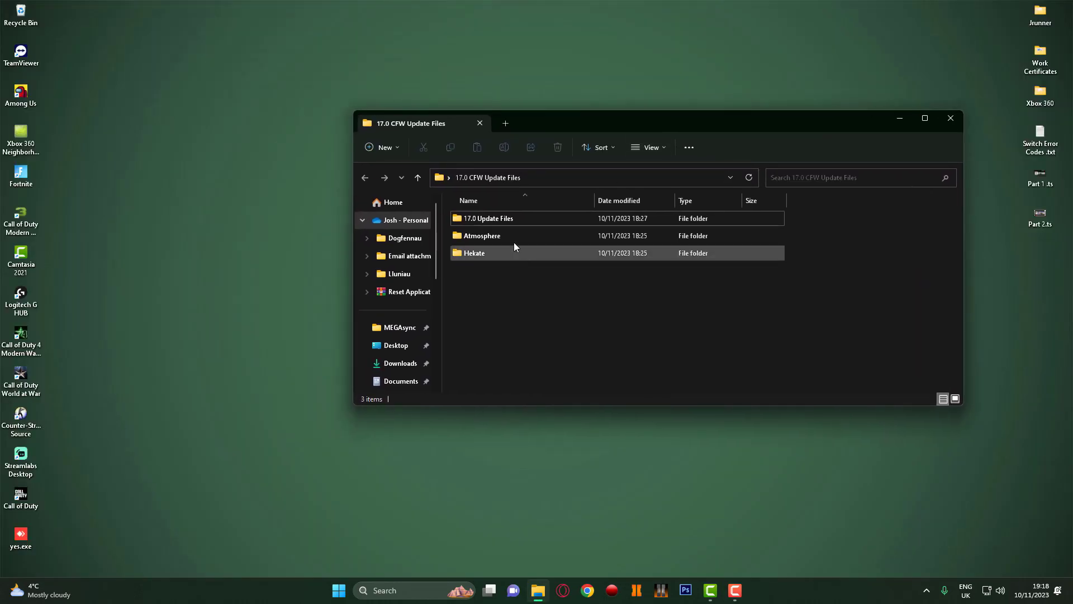
pyautogui.doubleClick(522, 223)
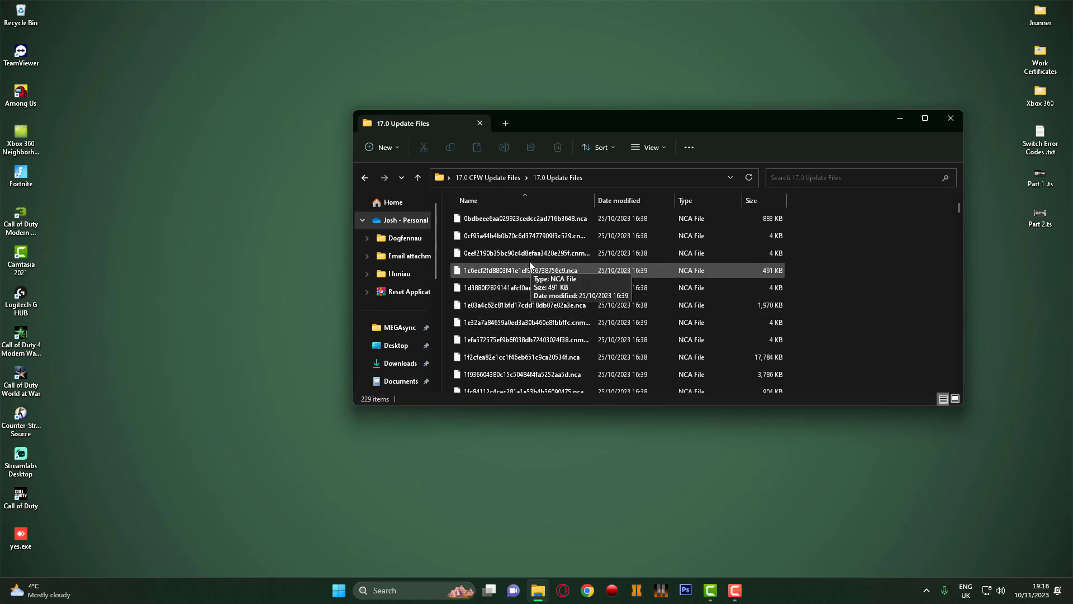
pyautogui.click(364, 177)
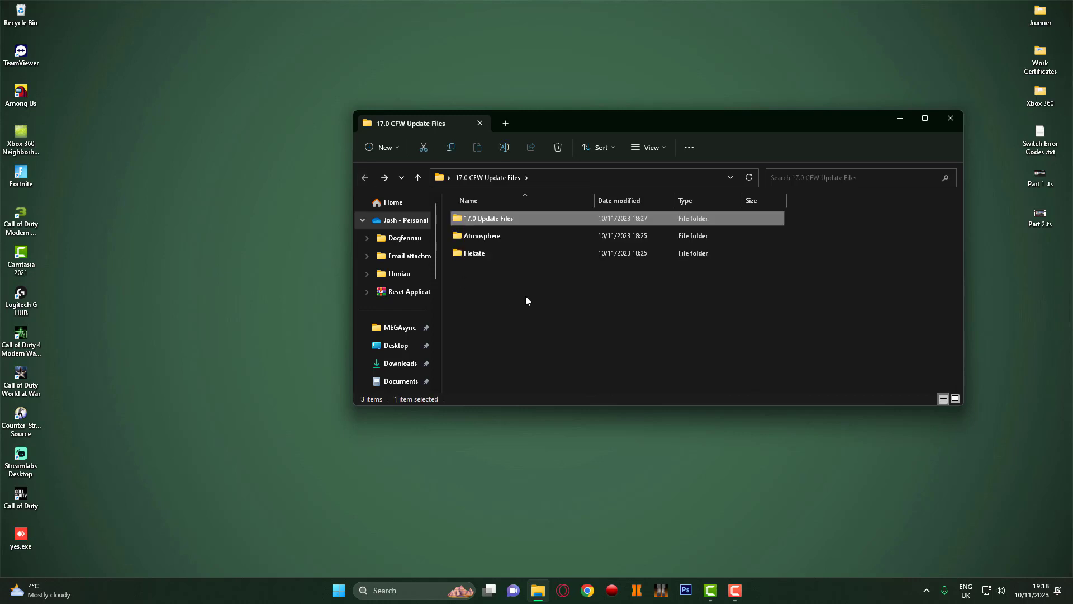
pyautogui.doubleClick(492, 237)
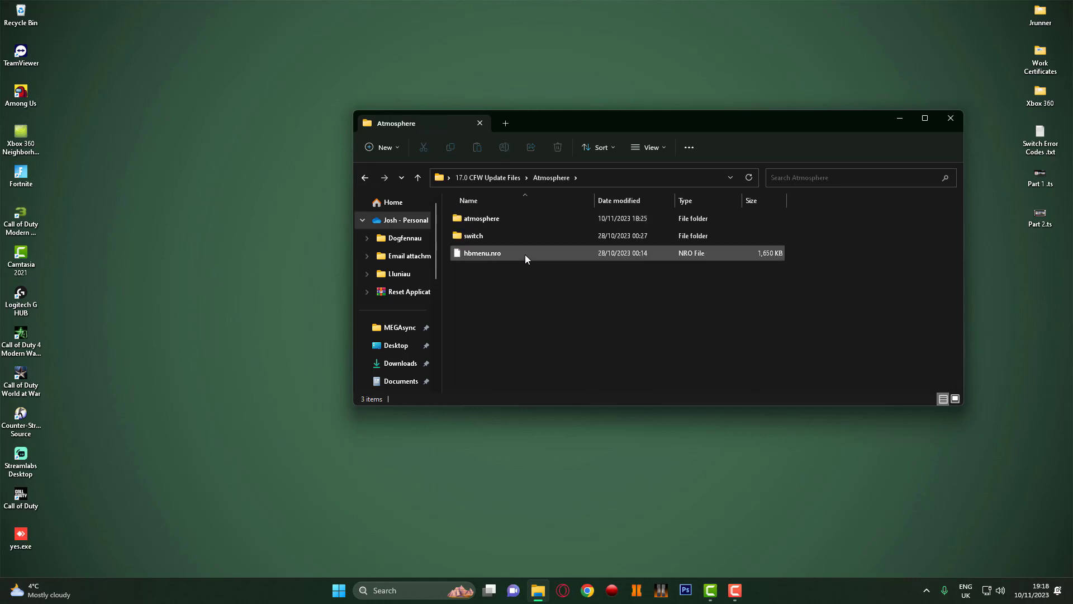
pyautogui.click(364, 177)
pyautogui.doubleClick(484, 254)
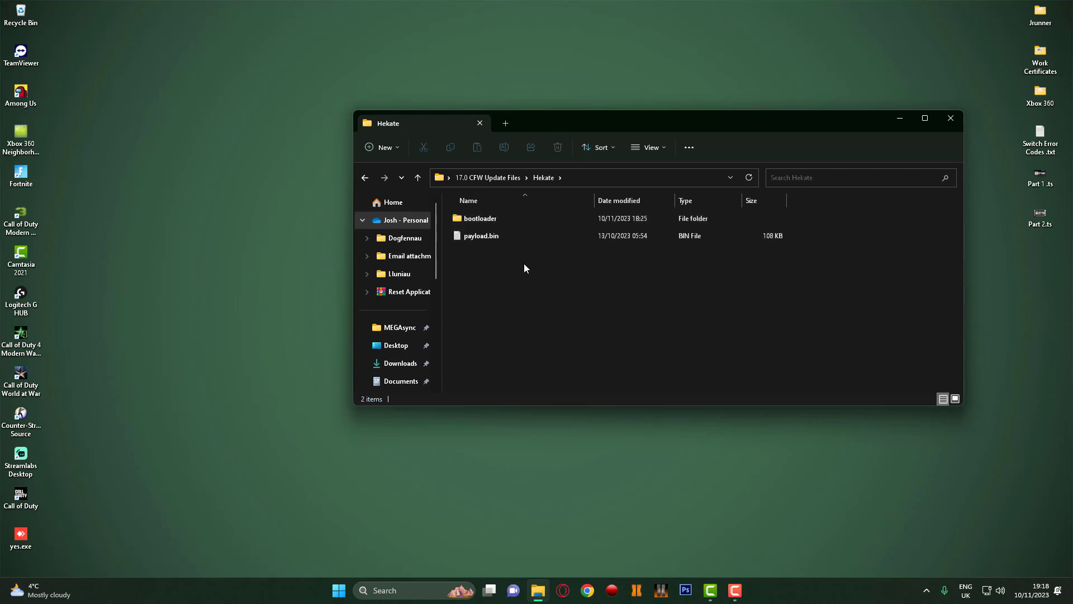
pyautogui.click(497, 240)
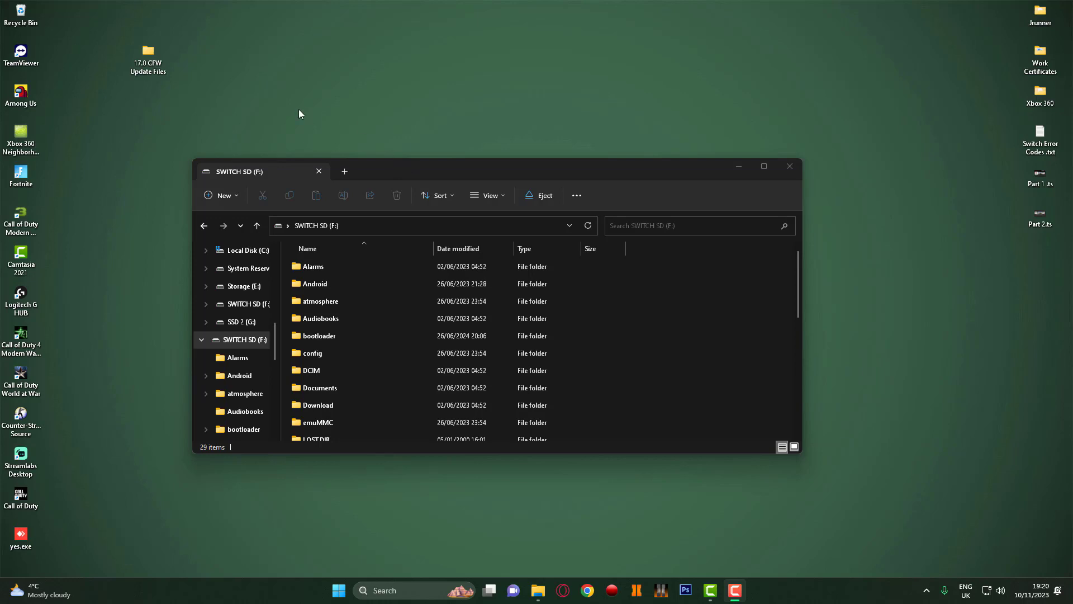
# - Copy everything inside the Atmosphere update folder to the root of SWITCH SD (F:), replacing the files with the same names
pyautogui.doubleClick(162, 71)
pyautogui.moveTo(449, 189); pyautogui.dragTo(780, 161)
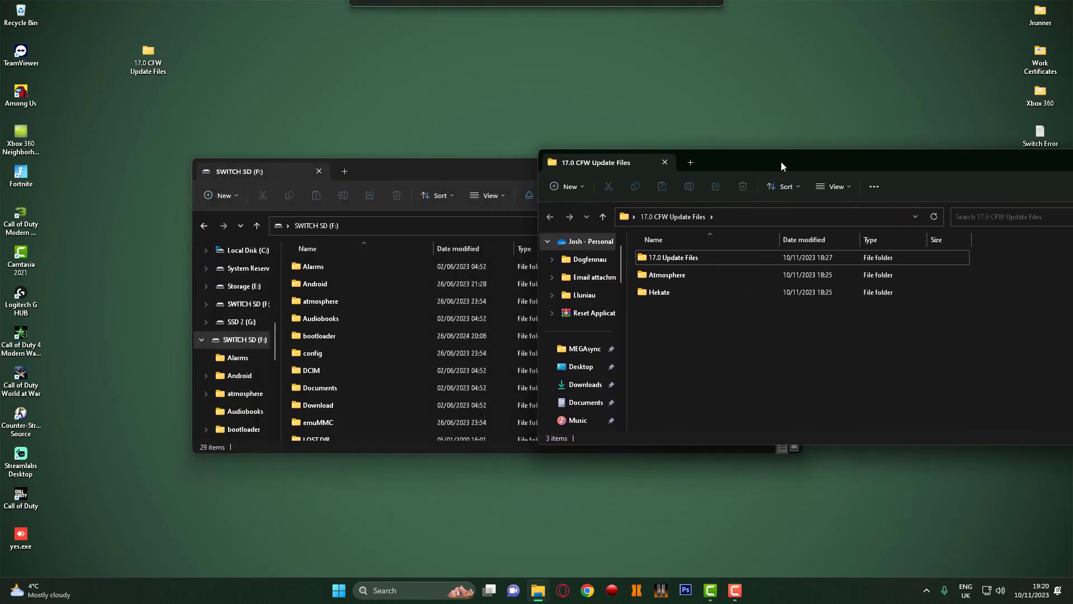
pyautogui.doubleClick(692, 277)
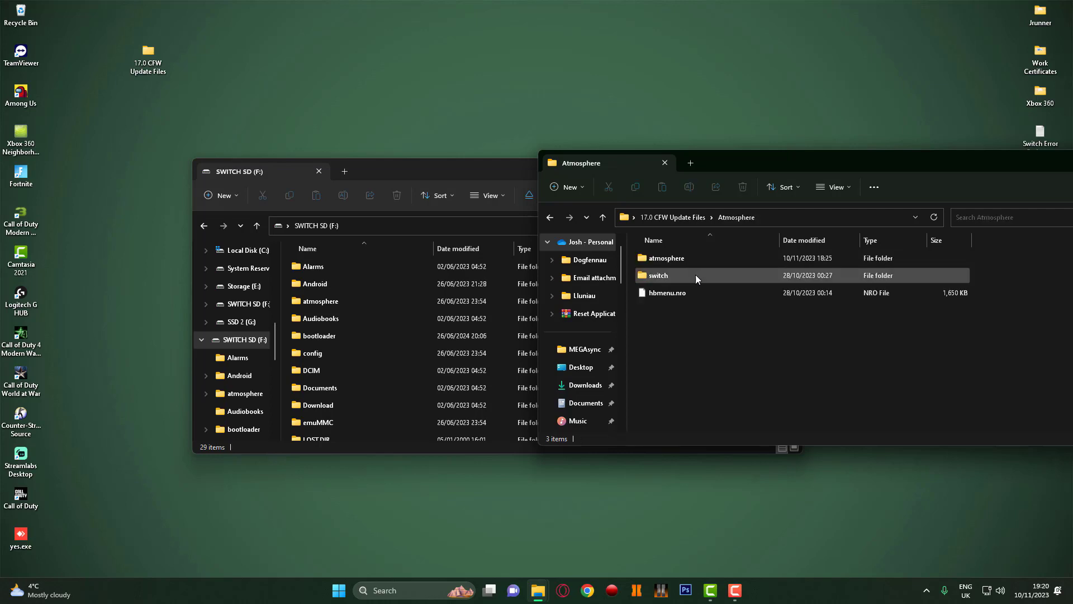
pyautogui.moveTo(771, 167); pyautogui.dragTo(838, 159)
pyautogui.moveTo(734, 339); pyautogui.dragTo(757, 247)
pyautogui.moveTo(800, 152); pyautogui.dragTo(864, 143)
pyautogui.moveTo(808, 260); pyautogui.dragTo(651, 381)
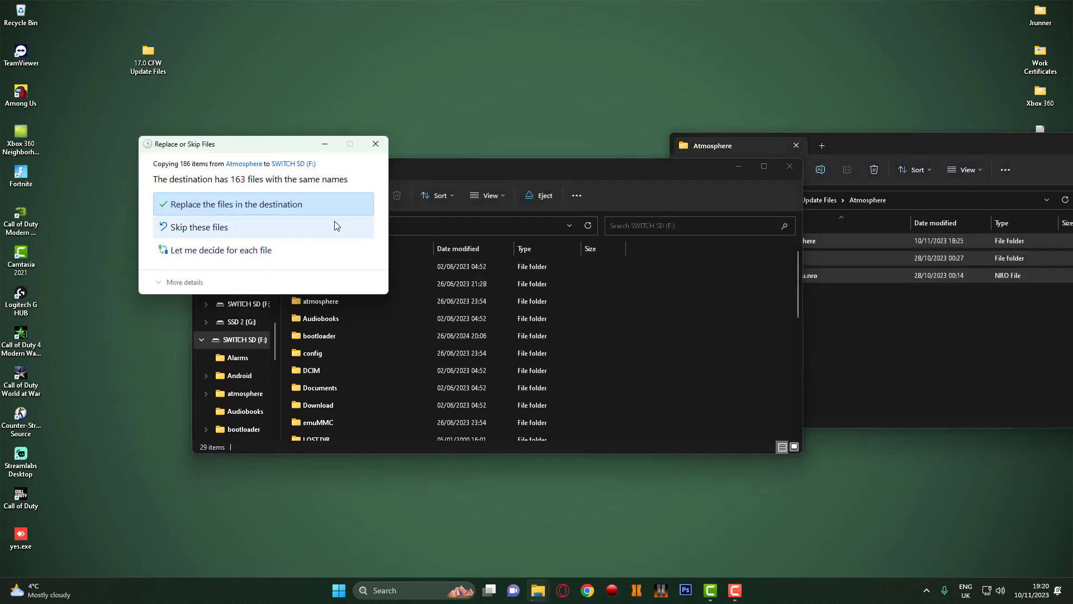
pyautogui.click(289, 206)
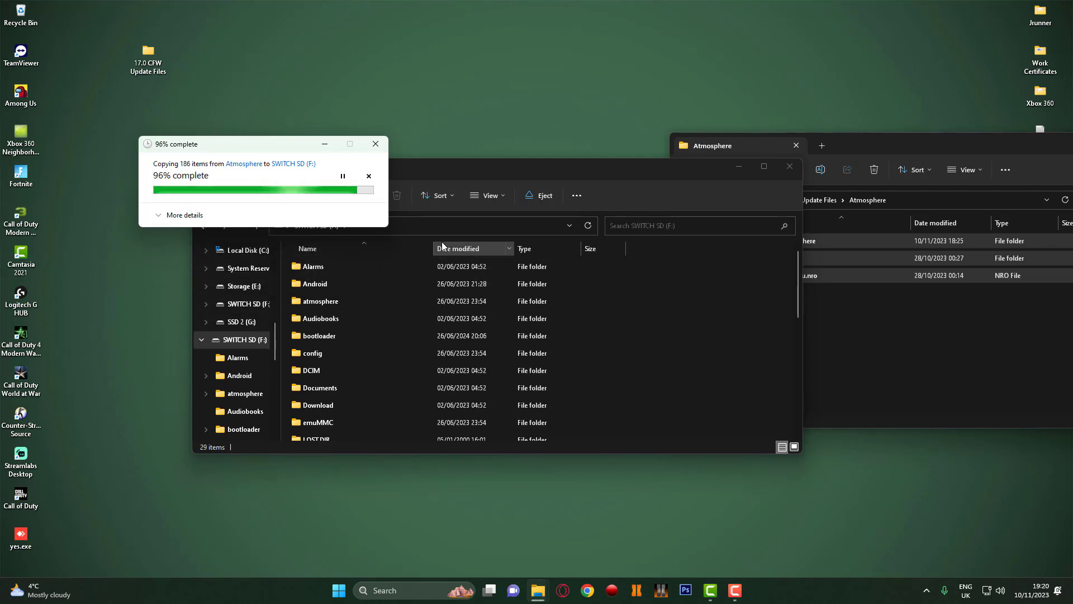
pyautogui.click(894, 299)
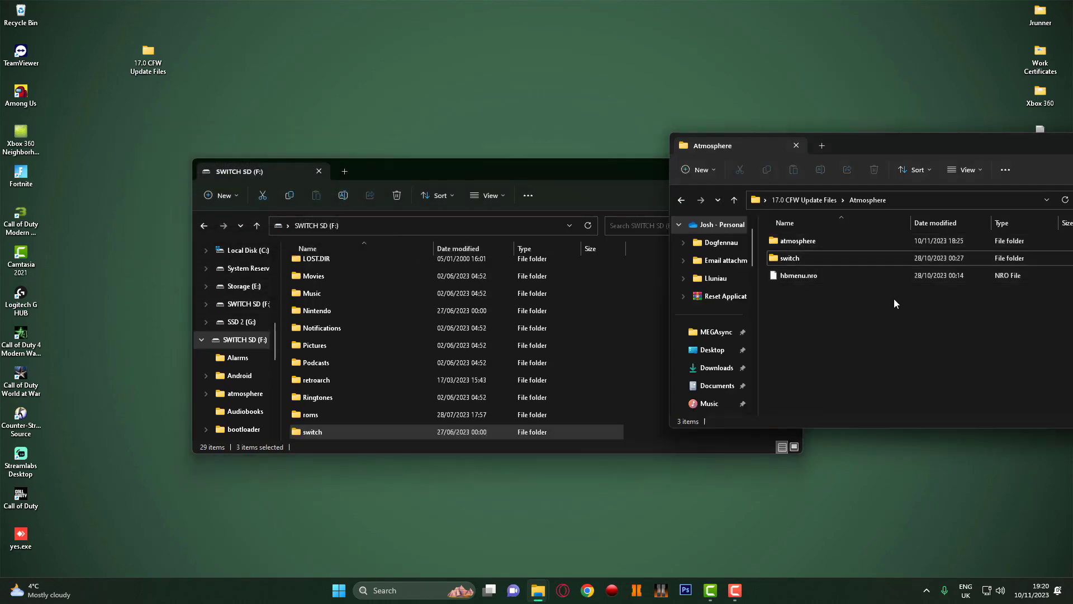
# - Copy the bootloader folder from the Hekate update folder to the root of SWITCH SD (F:), replacing existing files
pyautogui.click(681, 200)
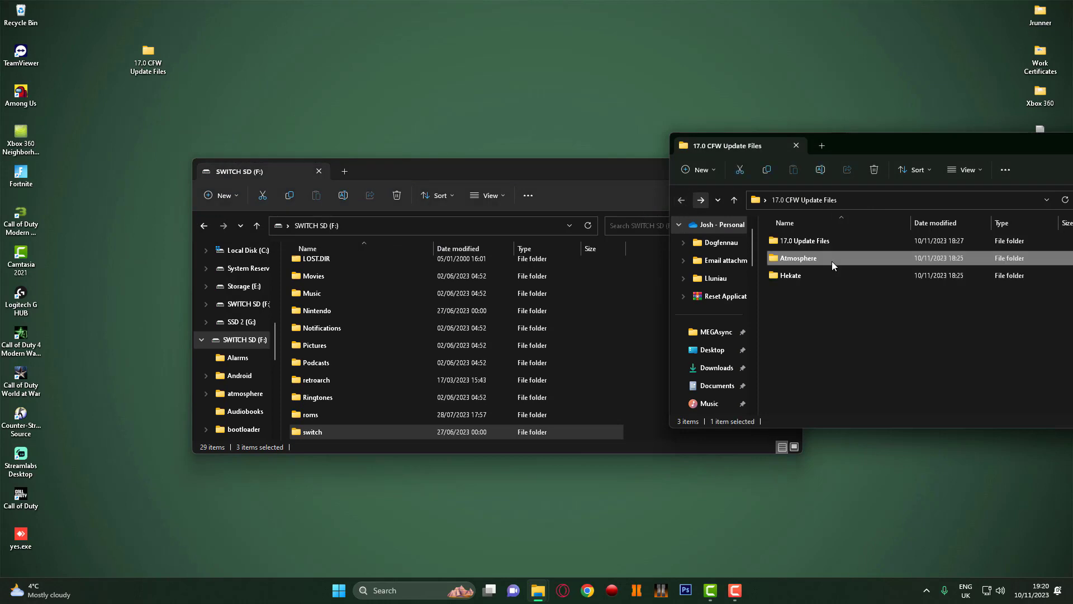
pyautogui.doubleClick(794, 276)
pyautogui.moveTo(889, 146); pyautogui.dragTo(952, 139)
pyautogui.moveTo(877, 233); pyautogui.dragTo(699, 352)
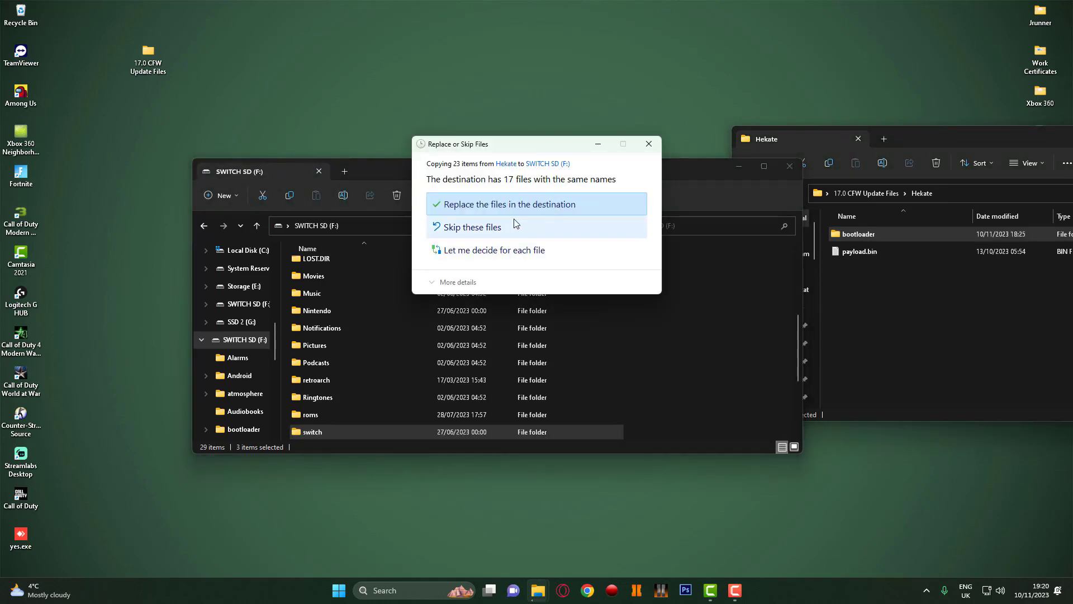
pyautogui.click(528, 208)
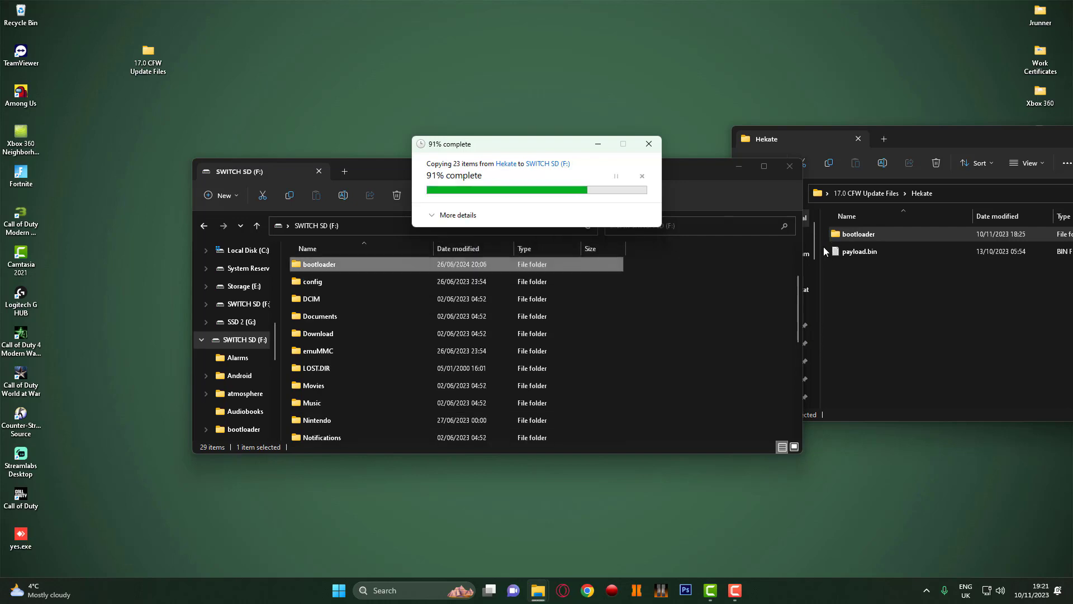
# - Copy payload.bin from the Hekate folder to the root of SWITCH SD (F:), replacing the existing file
pyautogui.click(863, 252)
pyautogui.moveTo(876, 252); pyautogui.dragTo(702, 408)
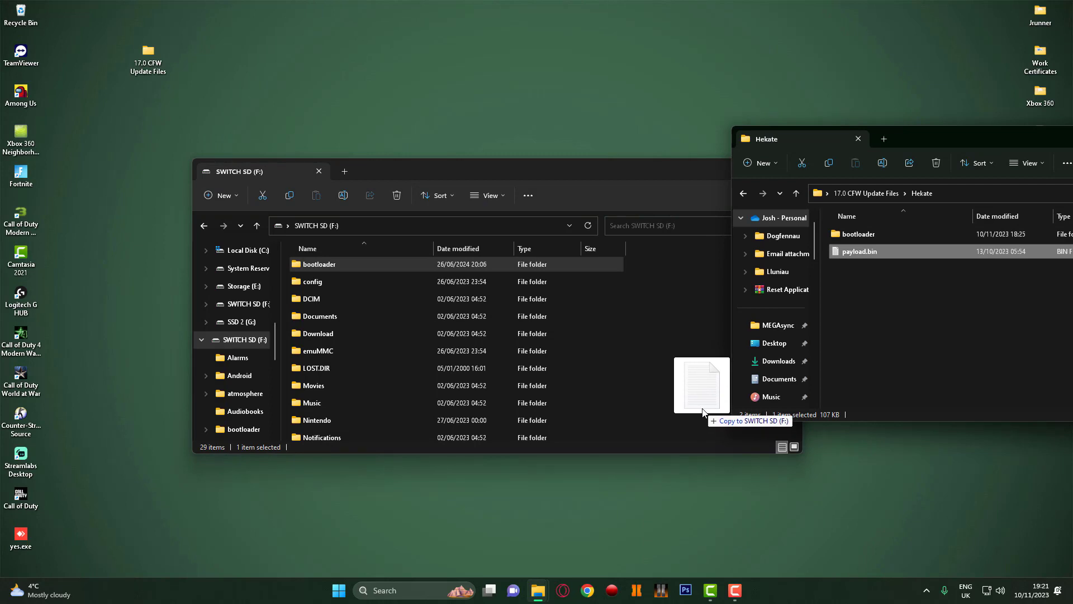
pyautogui.moveTo(703, 411); pyautogui.dragTo(699, 410)
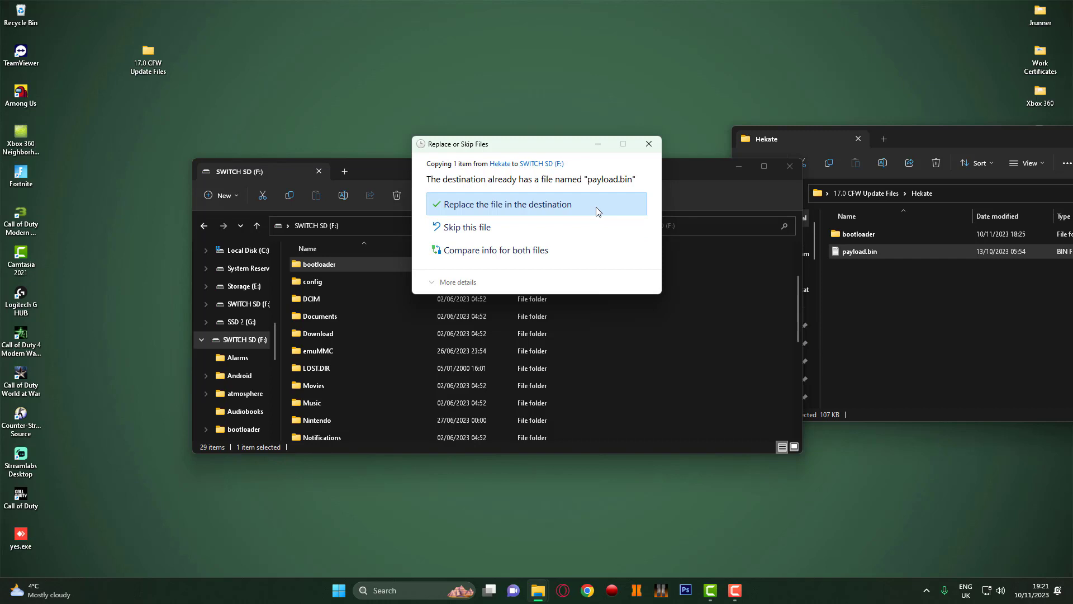
pyautogui.click(596, 206)
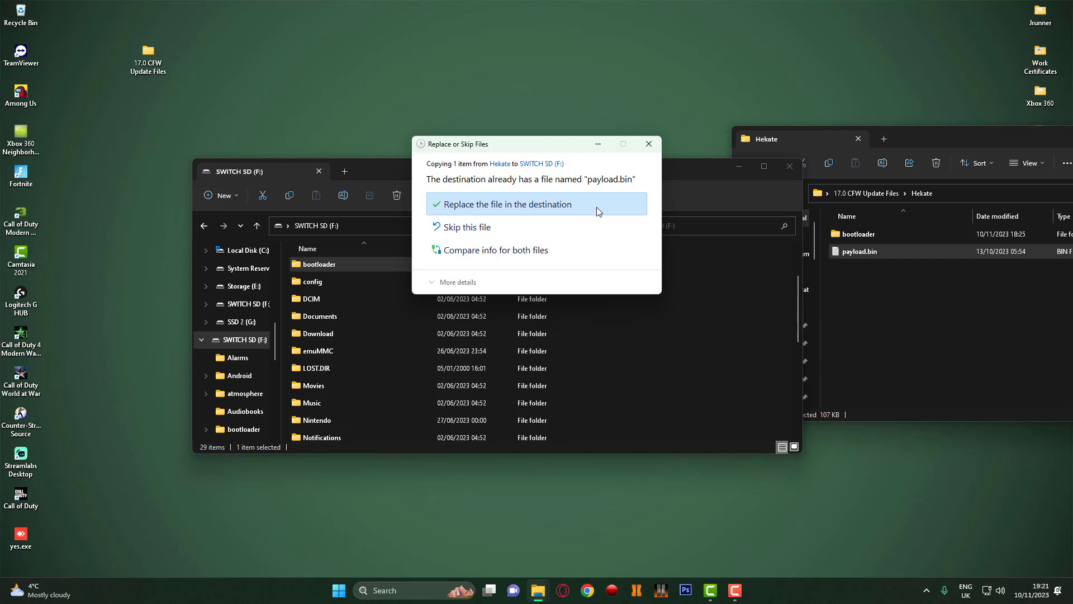
pyautogui.click(928, 136)
# - Copy the 17.0 Update Files folder from 17.0 CFW Update Files to the root of SWITCH SD (F:)
pyautogui.click(743, 193)
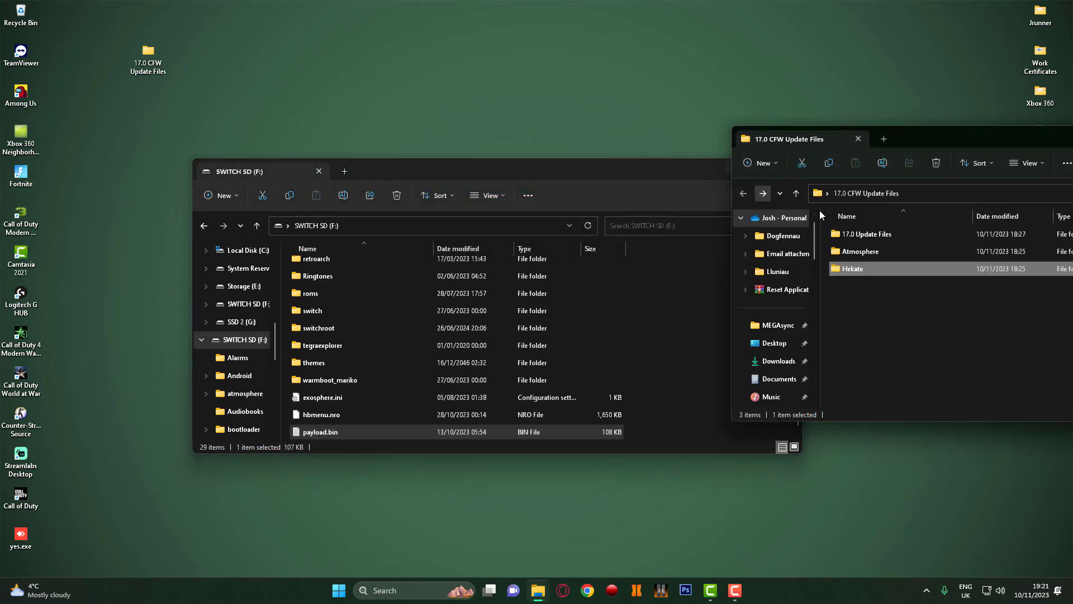
pyautogui.moveTo(926, 143); pyautogui.dragTo(976, 124)
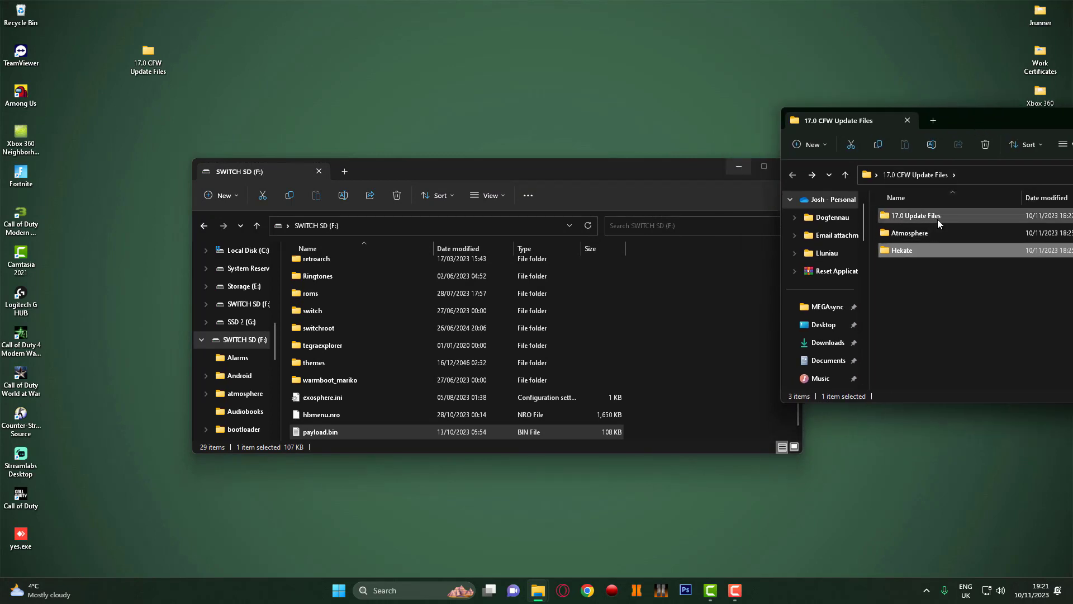
pyautogui.click(937, 219)
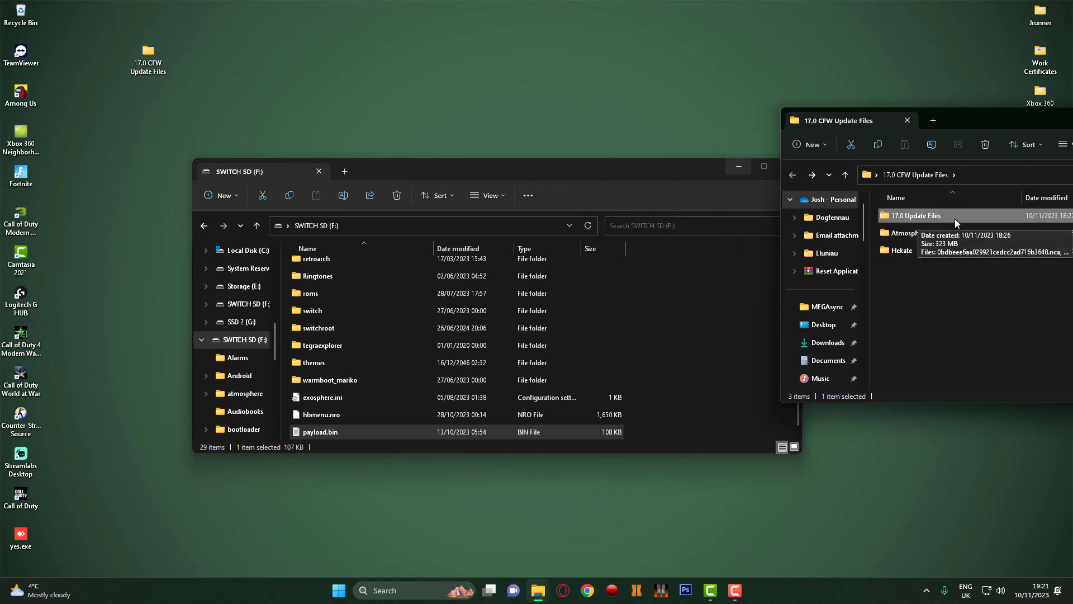
pyautogui.moveTo(954, 214); pyautogui.dragTo(761, 412)
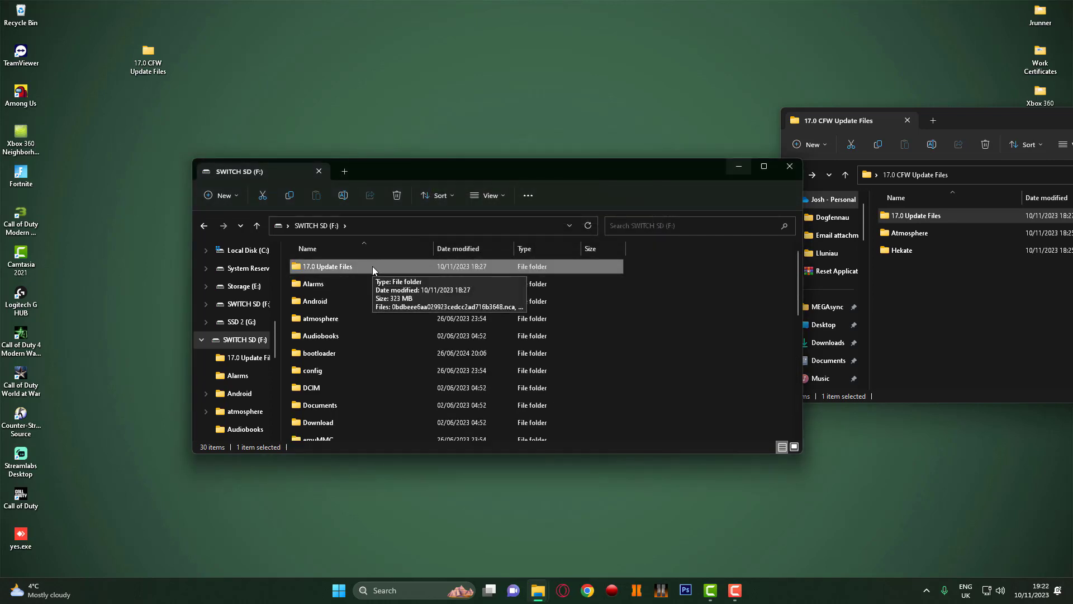
# - Rename the copied 17.0 Update Files folder on the SD card to 17.0
pyautogui.press('F2')
pyautogui.press('End')
pyautogui.press('BackSpace')
pyautogui.press('BackSpace')
pyautogui.press('BackSpace')
pyautogui.press('BackSpace')
pyautogui.press('BackSpace')
pyautogui.press('BackSpace')
pyautogui.press('BackSpace')
pyautogui.press('BackSpace')
pyautogui.press('BackSpace')
pyautogui.press('BackSpace')
pyautogui.press('BackSpace')
pyautogui.press('BackSpace')
pyautogui.press('BackSpace')
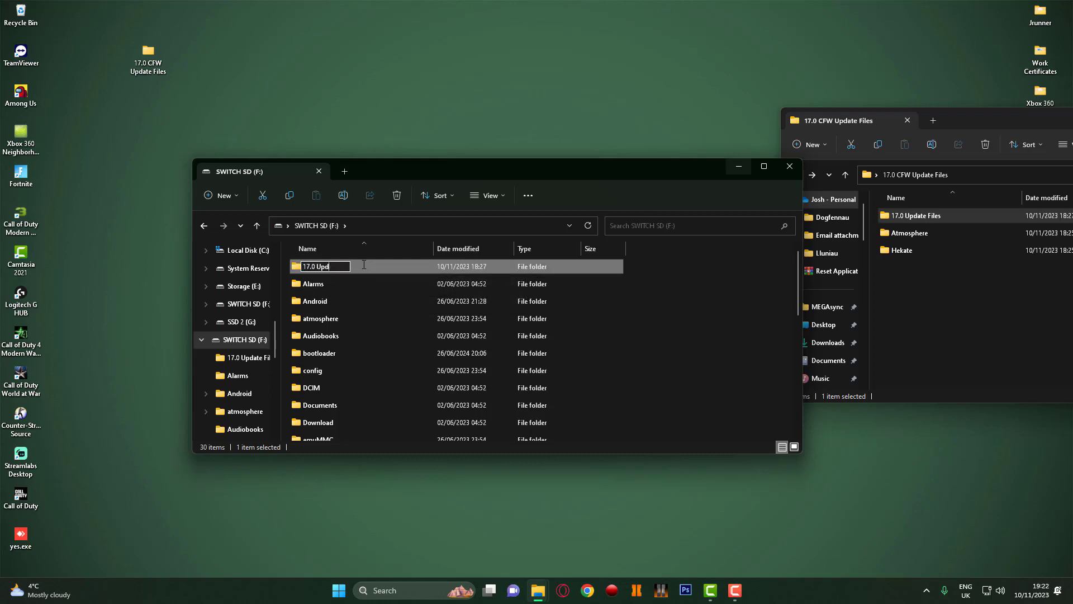
pyautogui.press('BackSpace')
pyautogui.press('Return')
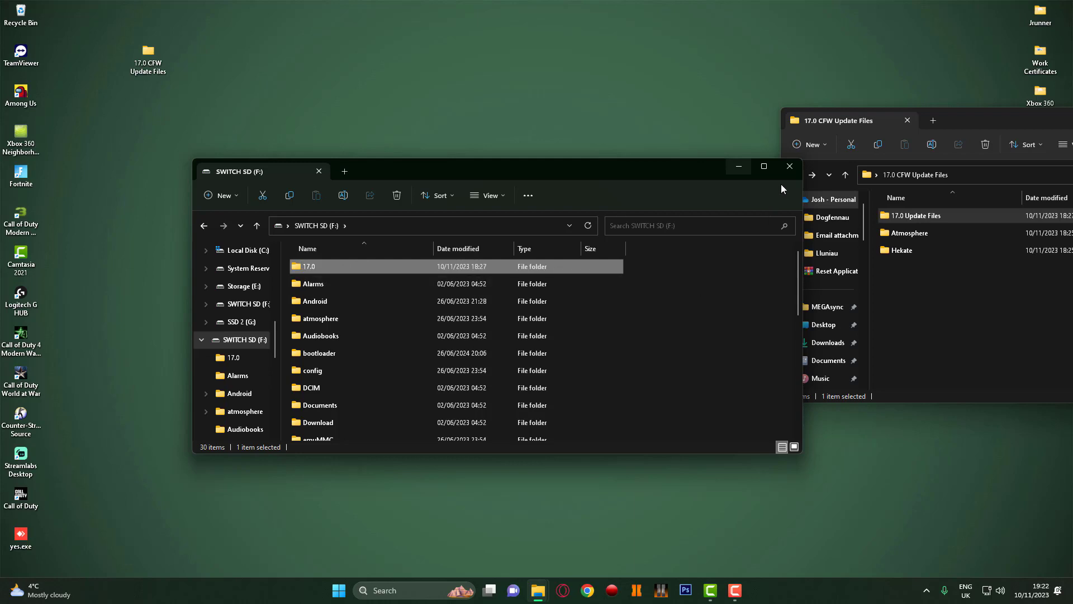
# - Close the SWITCH SD (F:) window and the 17.0 CFW Update Files window
pyautogui.click(786, 170)
pyautogui.moveTo(1007, 130); pyautogui.dragTo(674, 125)
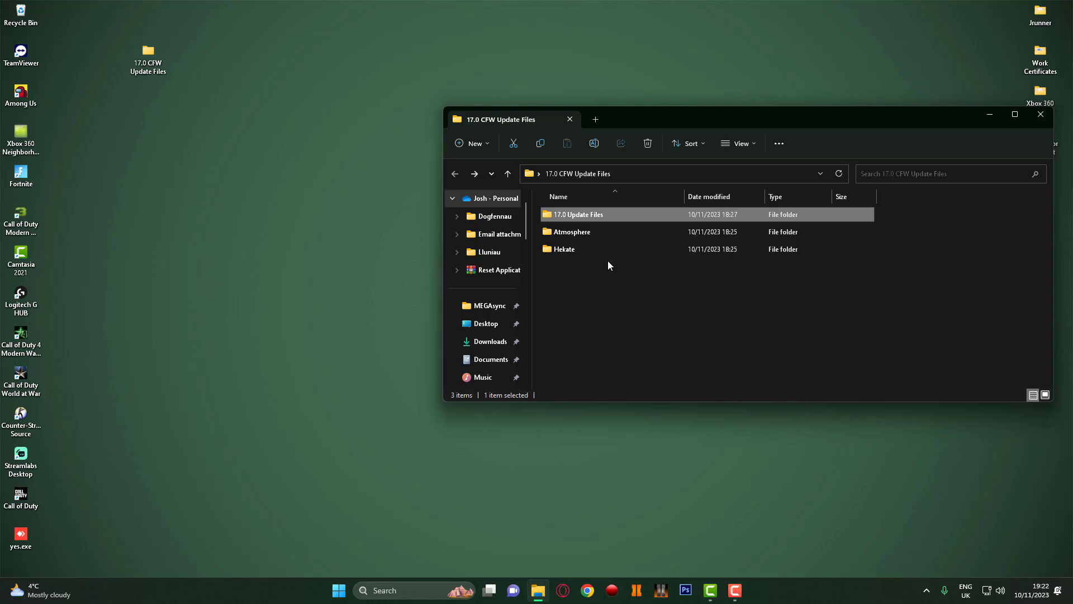
pyautogui.click(593, 274)
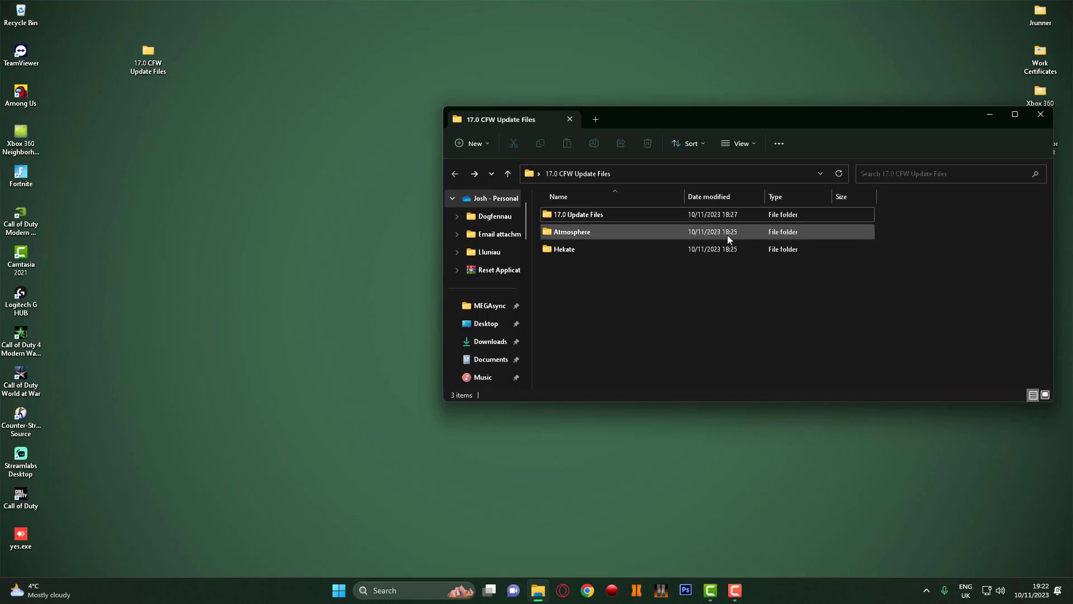
pyautogui.click(1039, 120)
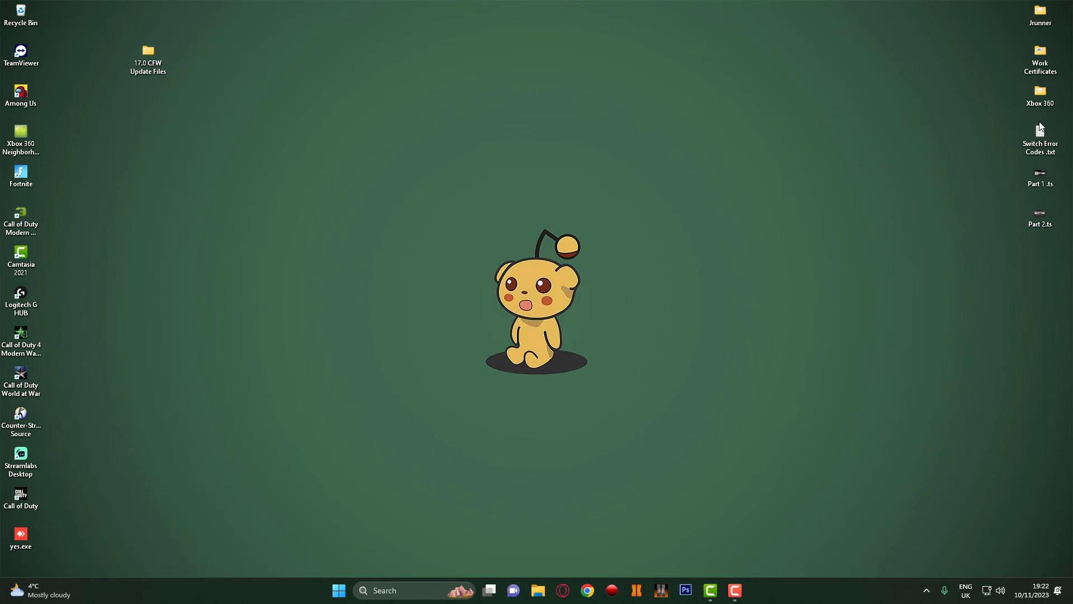
# - Safely eject the UMS device that holds SWITCH SD (F:)
pyautogui.click(926, 590)
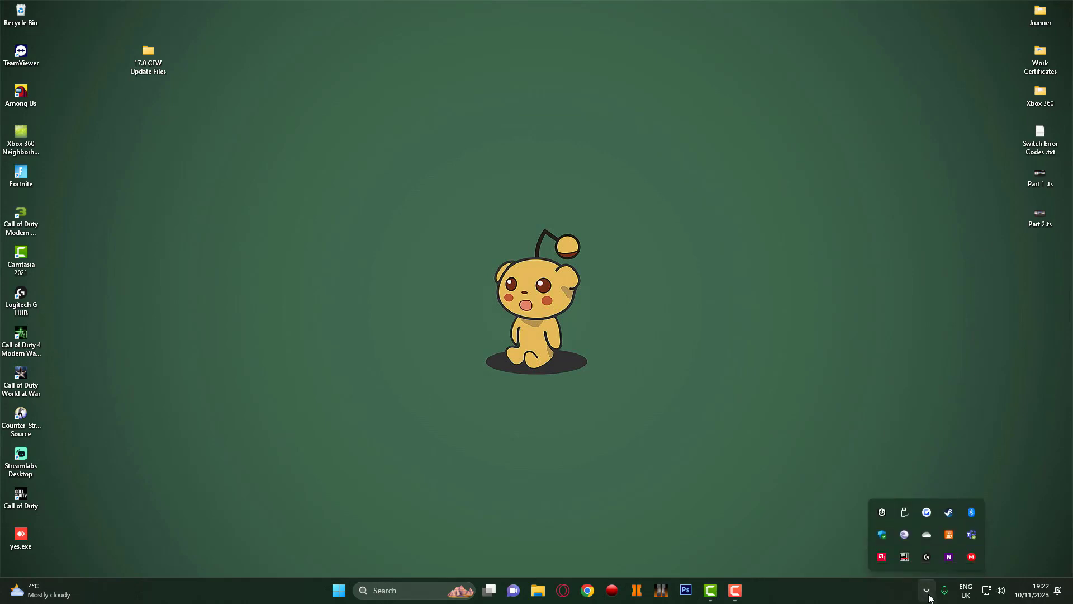
pyautogui.click(904, 515)
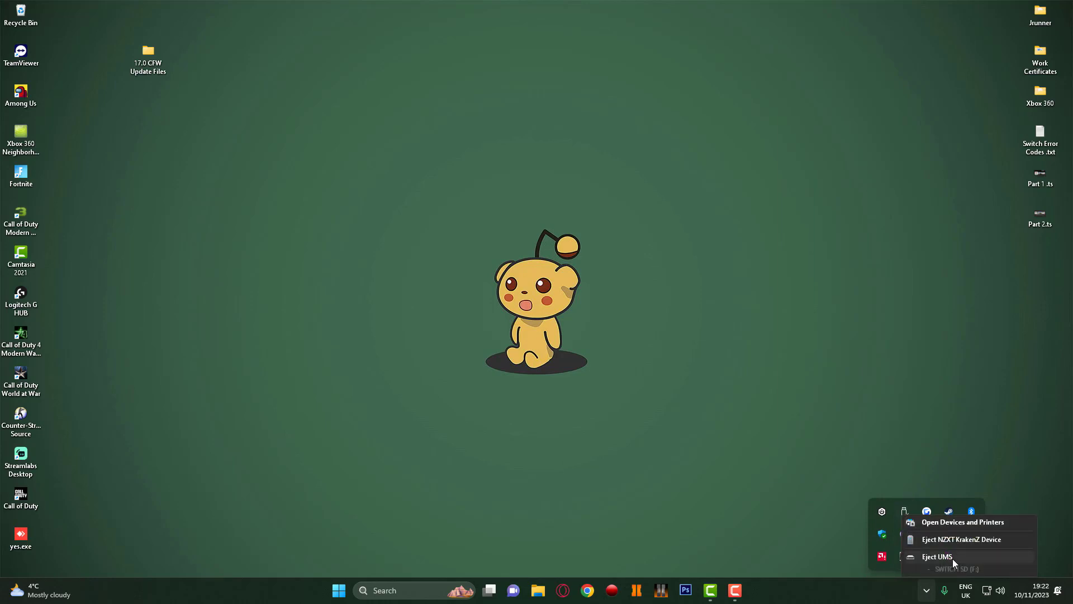
pyautogui.click(952, 557)
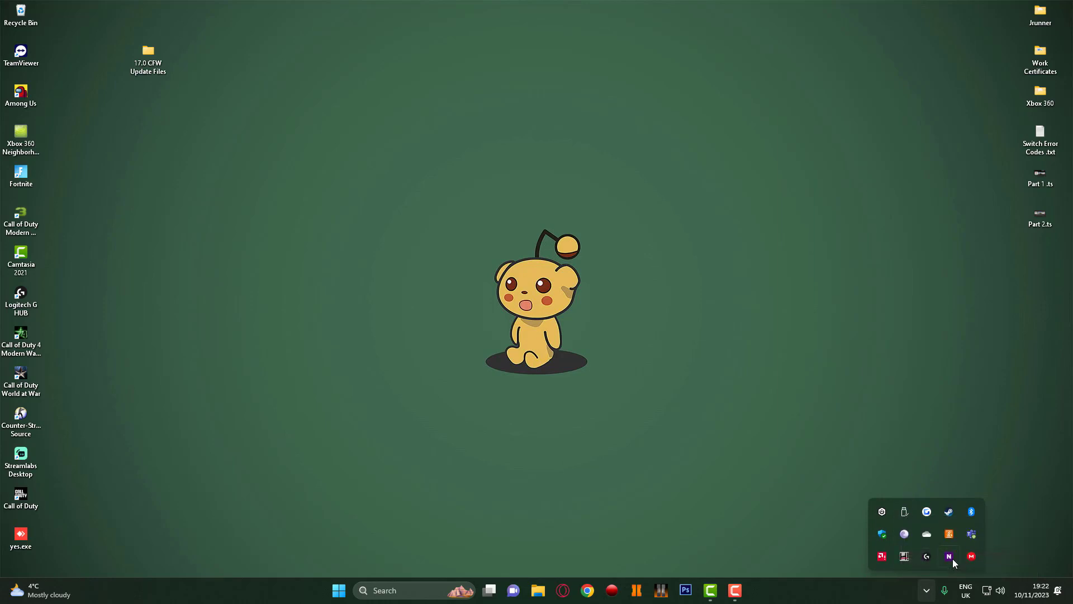
pyautogui.click(929, 431)
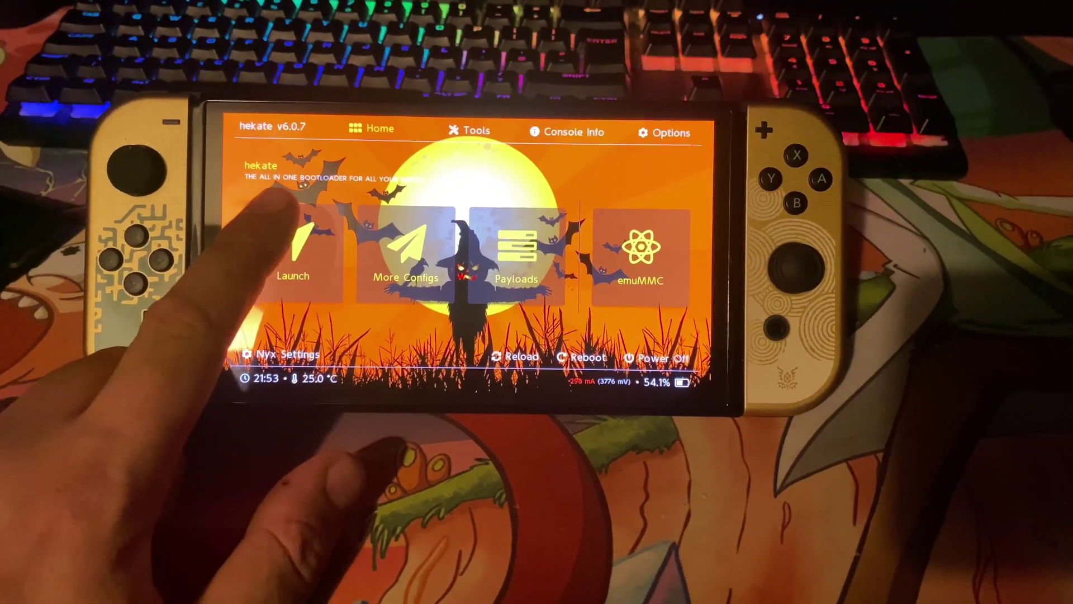
pyautogui.click(280, 268)
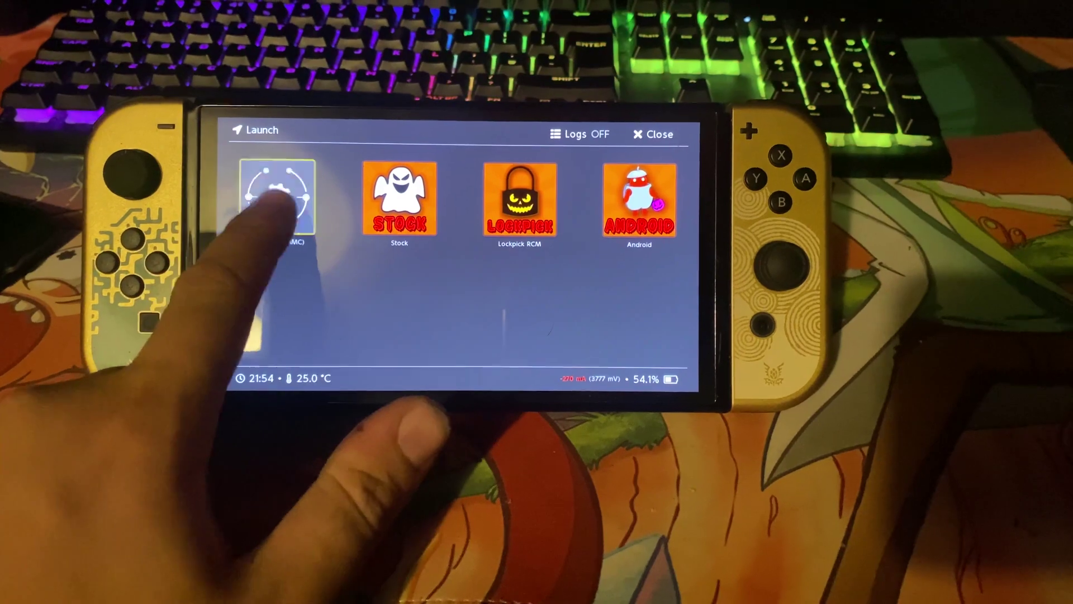
pyautogui.click(274, 199)
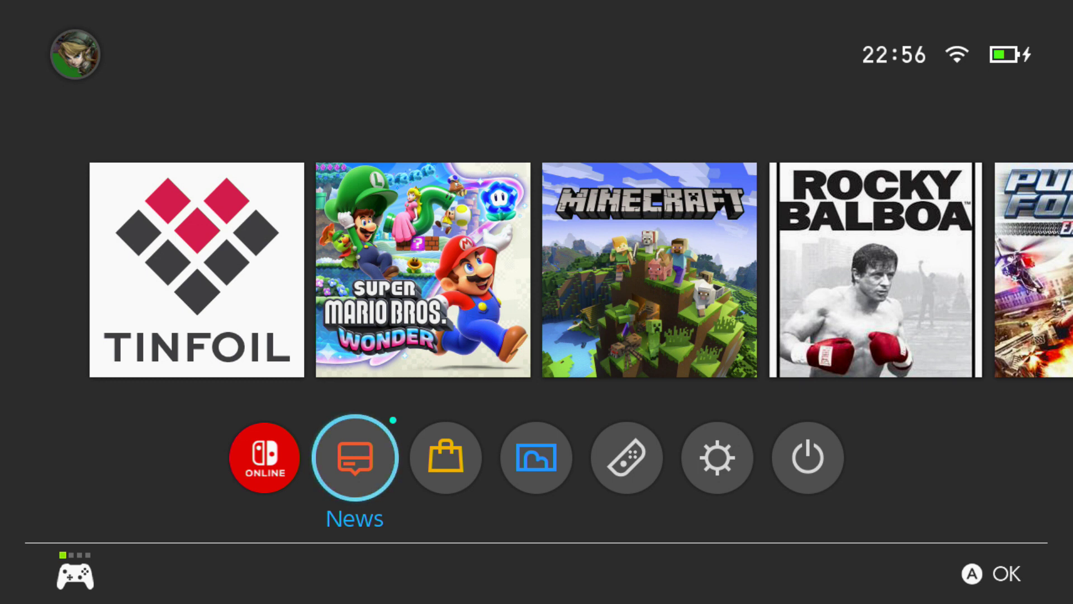
# - Open the homebrew menu through the Album on the Switch home screen and launch Daybreak
pyautogui.press('Right')
pyautogui.press('Right')
pyautogui.press('Return')
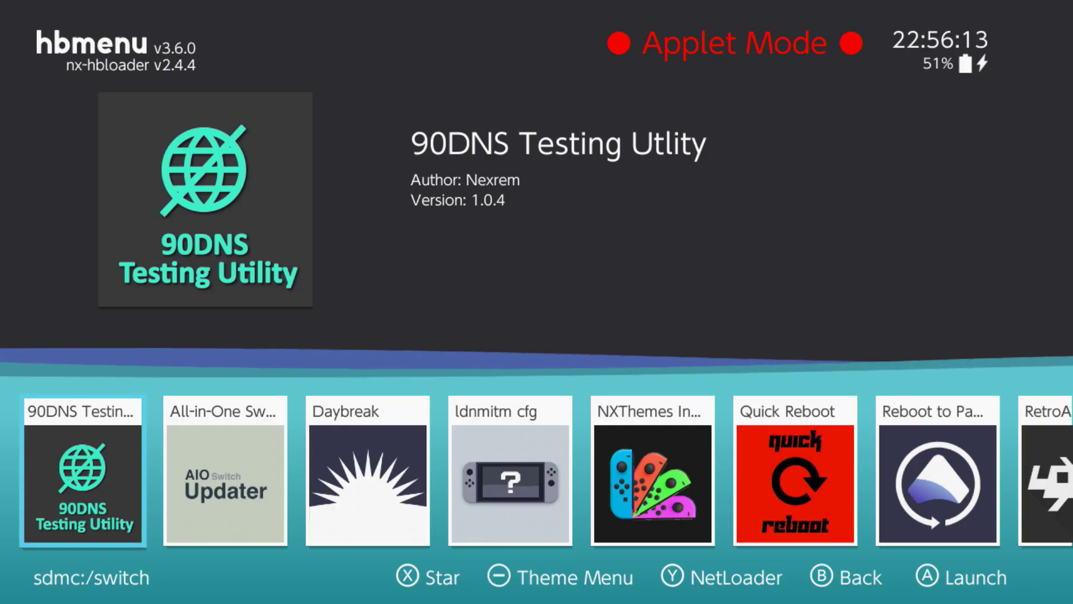
pyautogui.press('Right')
pyautogui.press('Right')
pyautogui.press('Return')
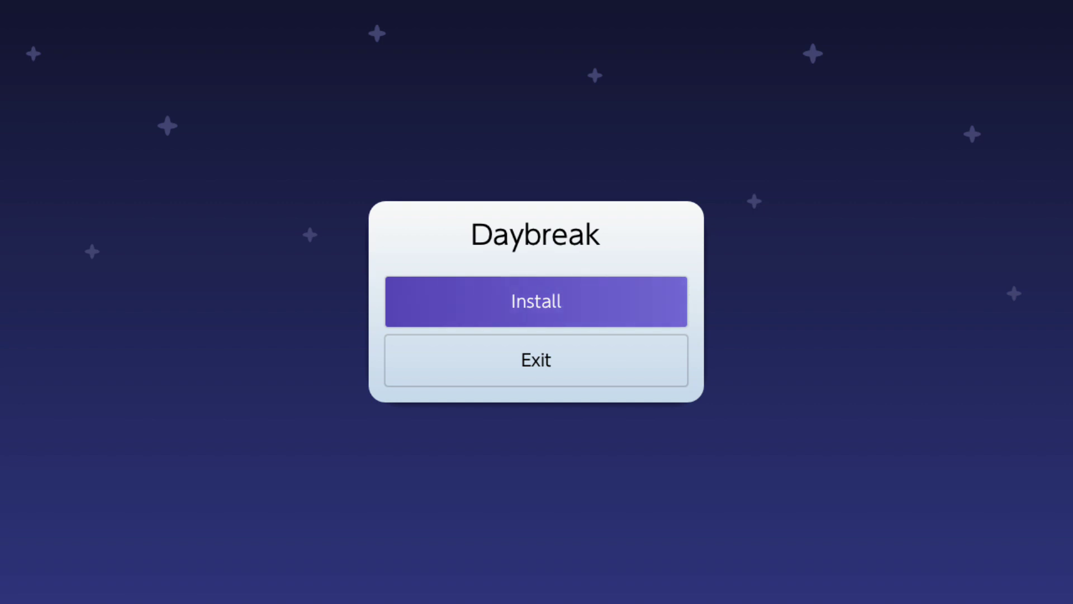
# - Start a firmware install in Daybreak and choose 17.0 as the update directory
pyautogui.press('Return')
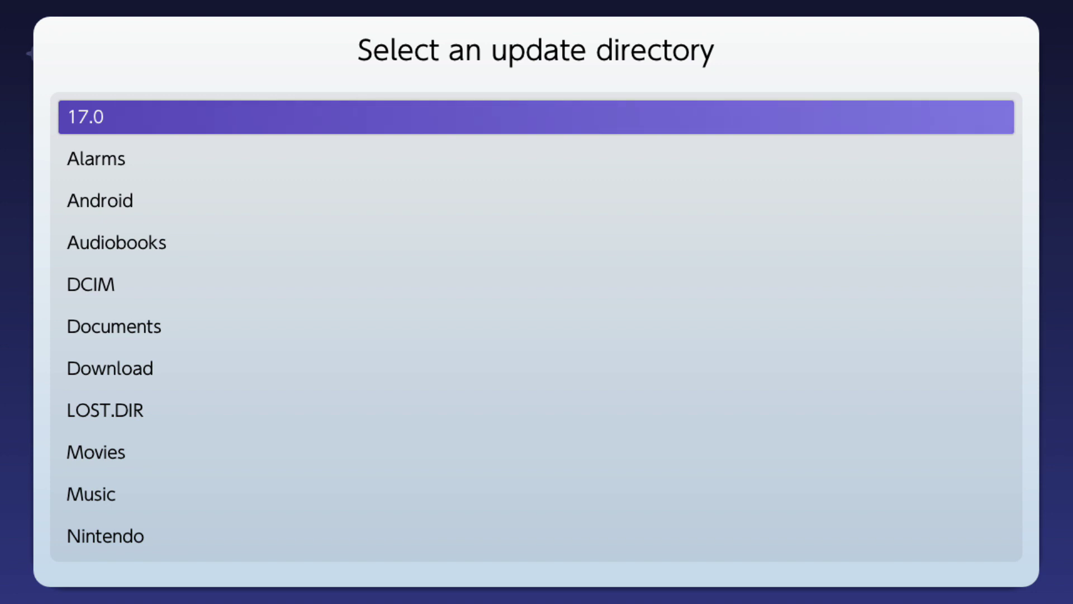
pyautogui.press('Return')
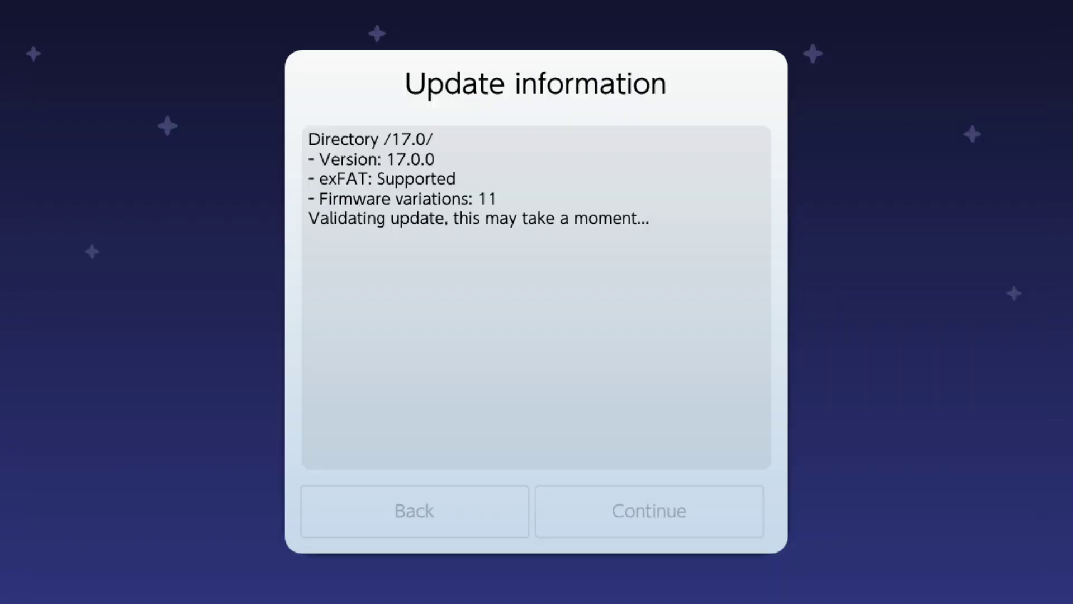